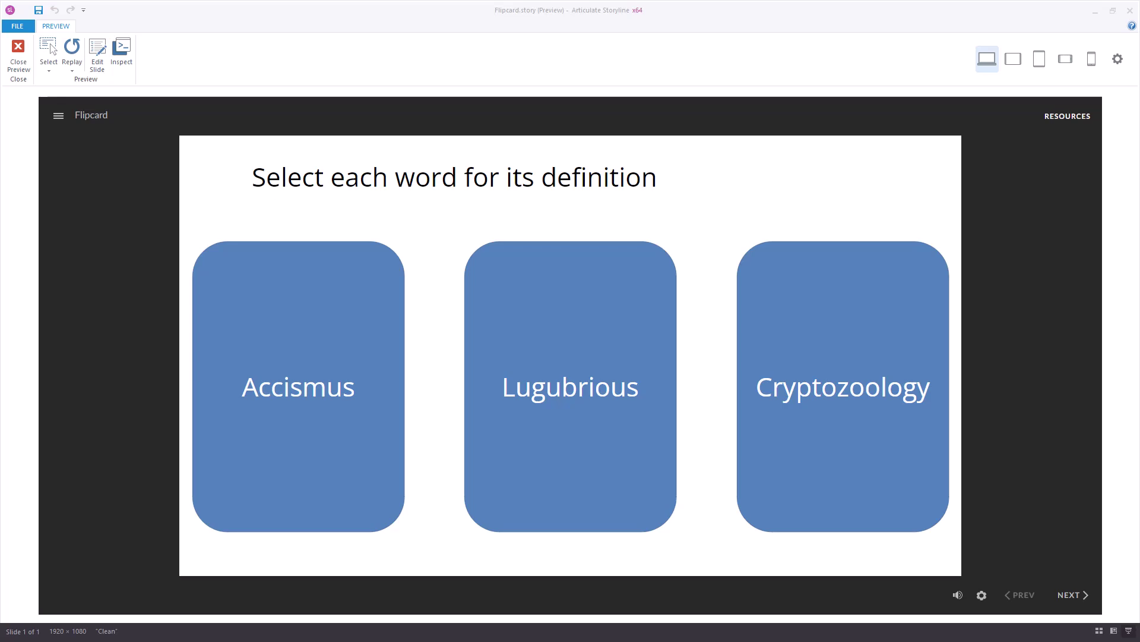
Step: In preview, flip the Cryptozoology, Accismus and Lugubrious cards to reveal each definition
left_click(845, 475)
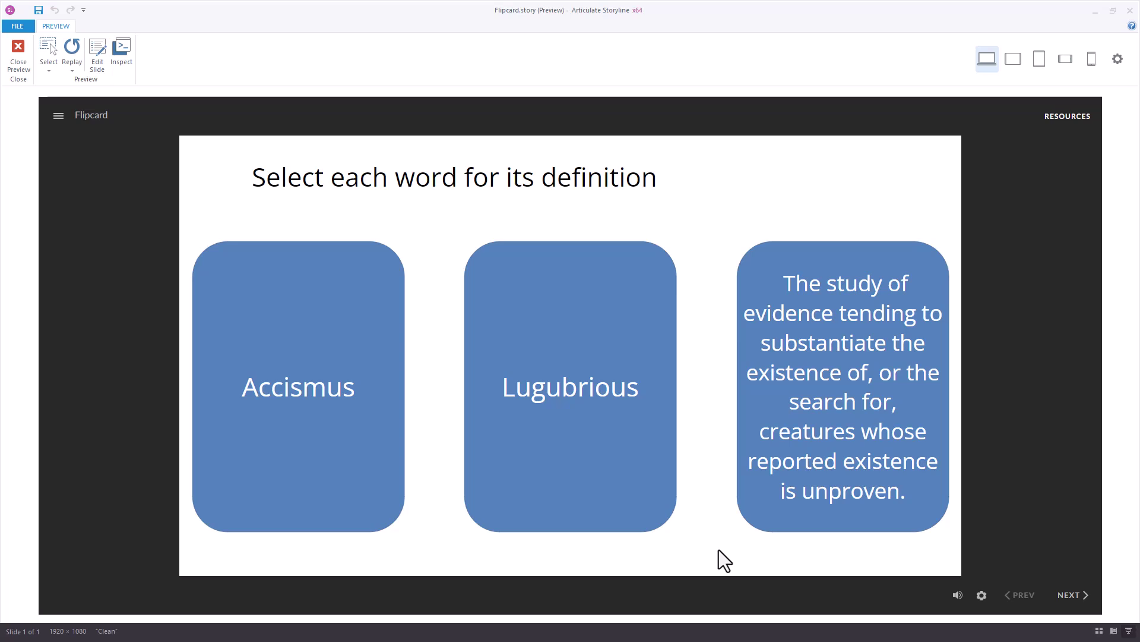
left_click(291, 453)
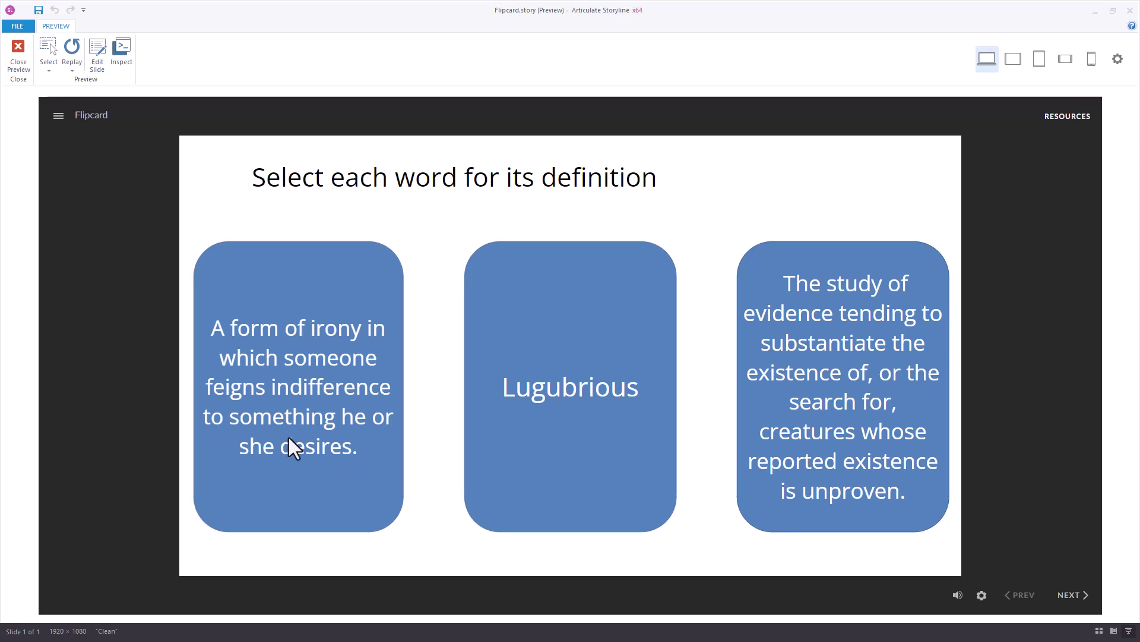
left_click(568, 451)
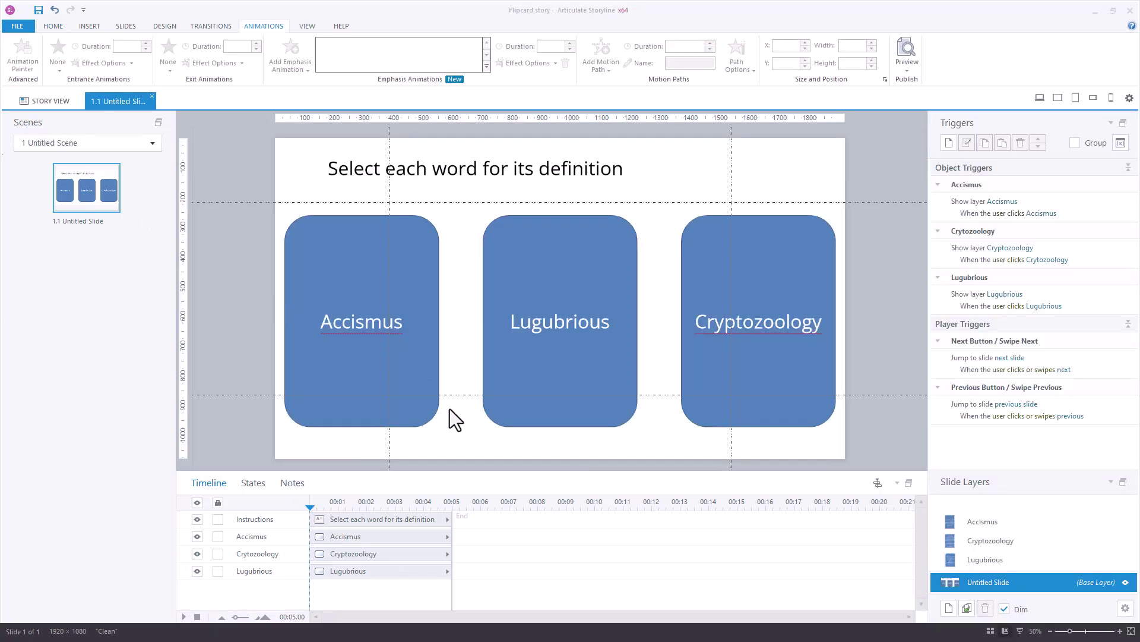
Step: Open the Accismus layer and select its definition card with the 0.75-second Swivel entrance
left_click(392, 390)
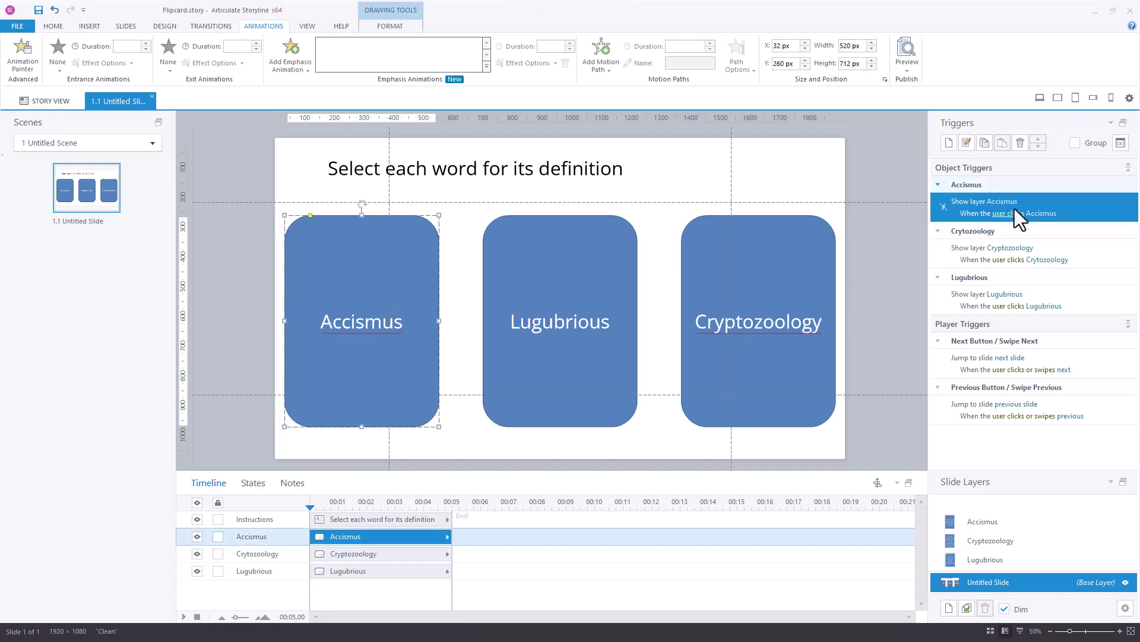
left_click(997, 523)
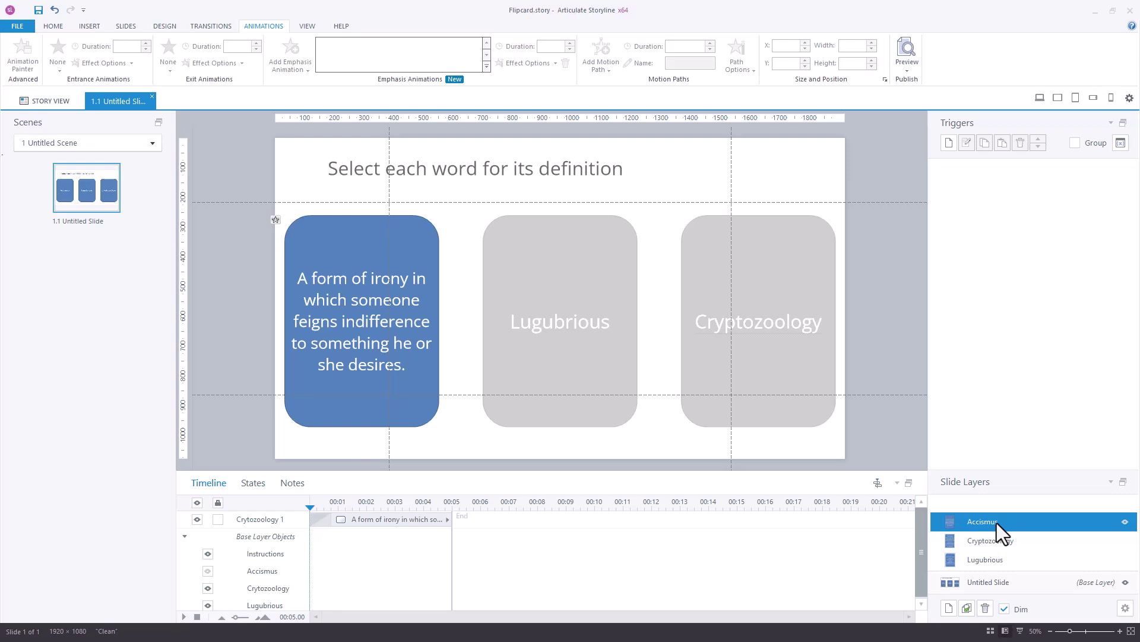
left_click(313, 393)
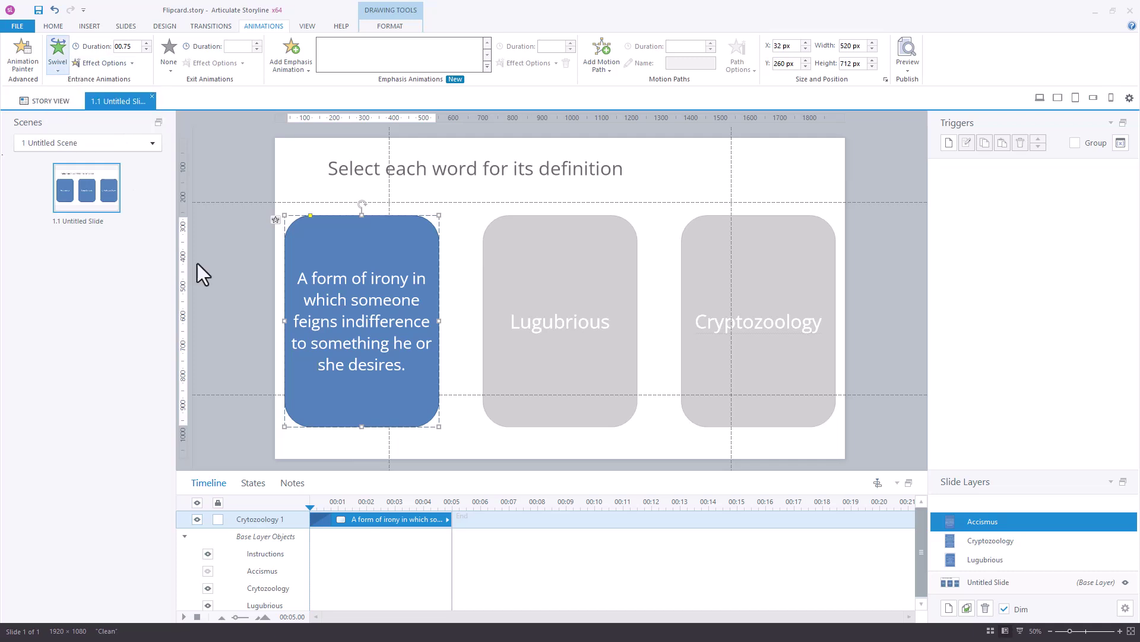
Step: On the Lugubrious layer, expand the Result group and inspect the Def text, erauqs rectangle and card copy
left_click(1001, 565)
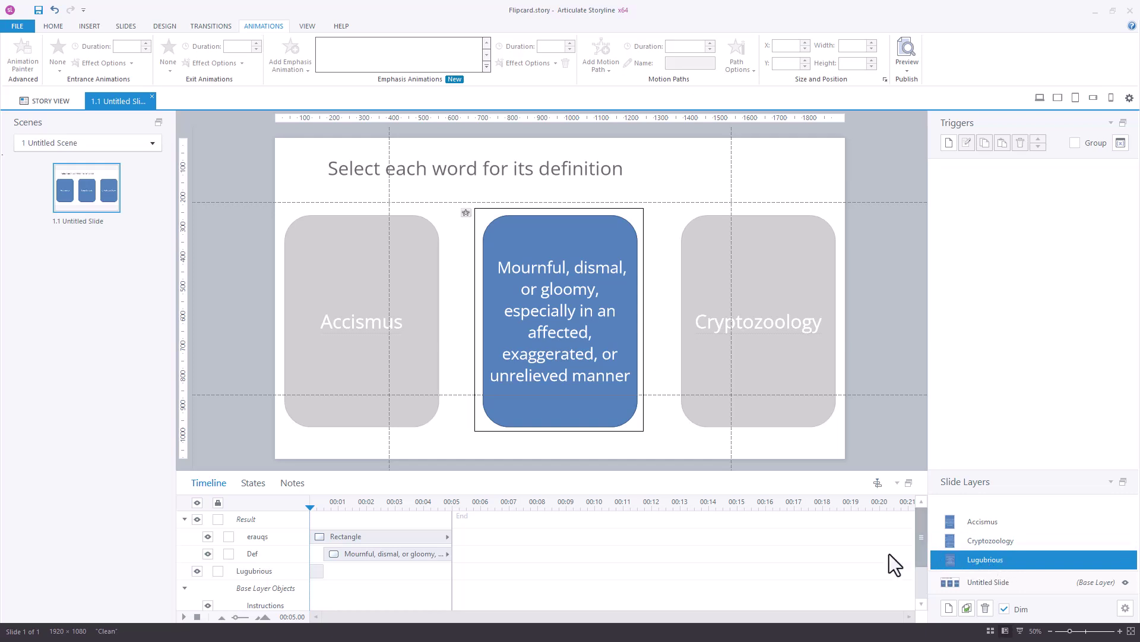
left_click(184, 519)
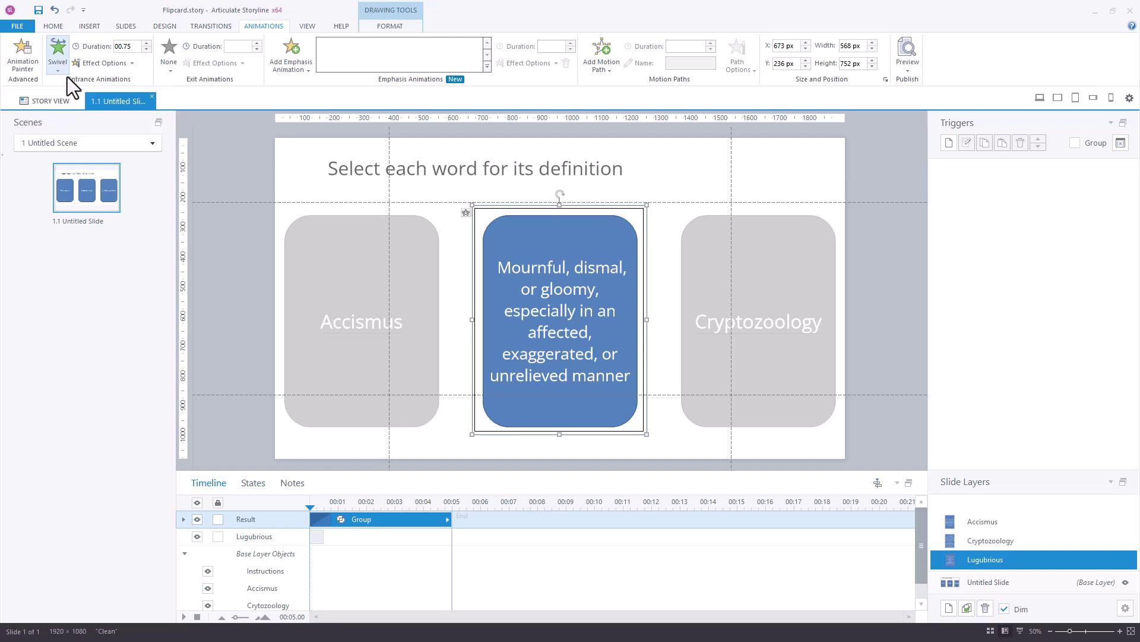
left_click(183, 521)
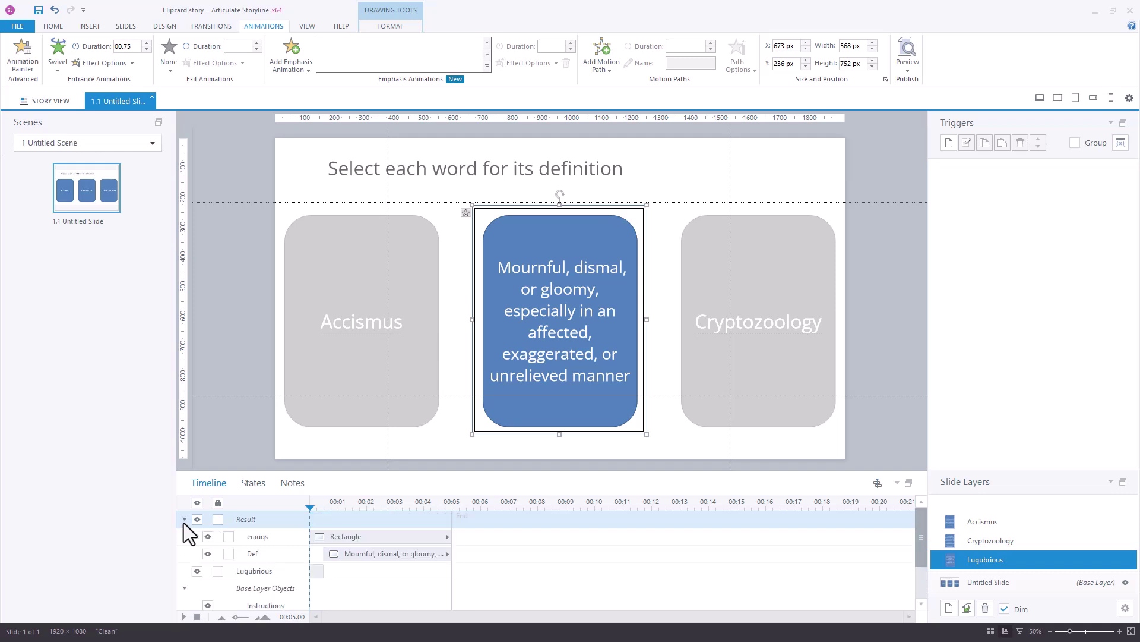
left_click(375, 554)
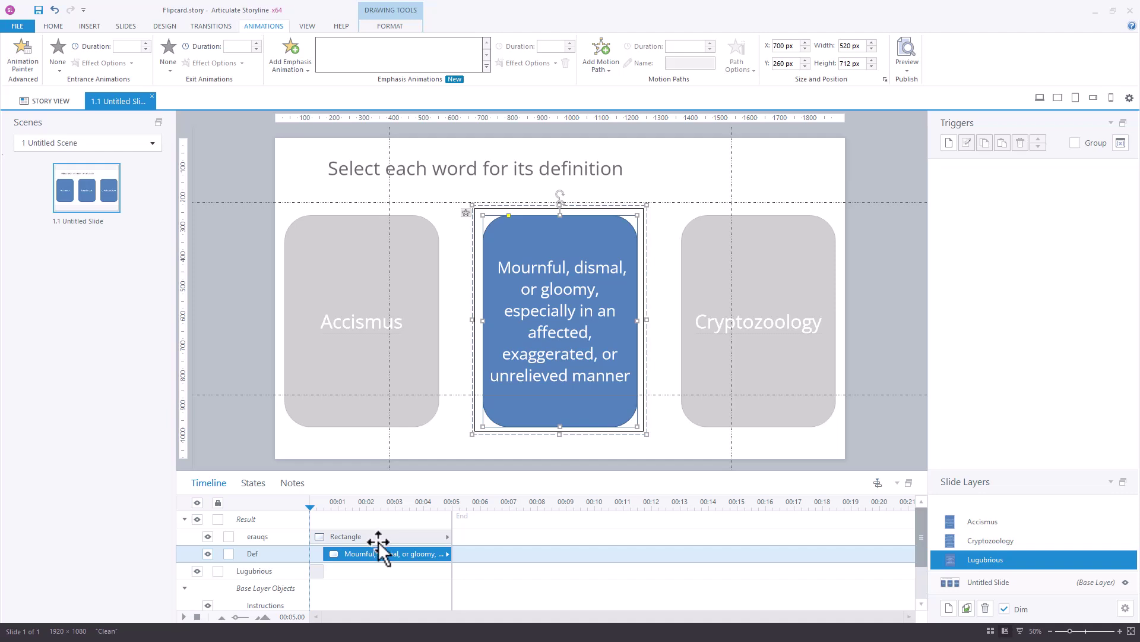
left_click(376, 538)
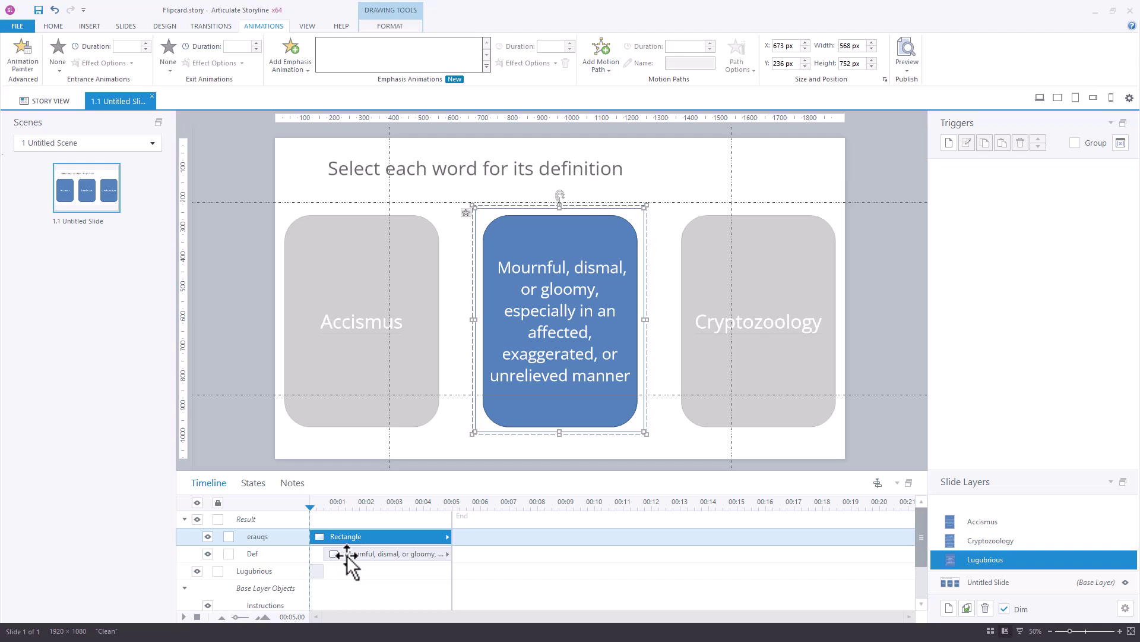
left_click(320, 572)
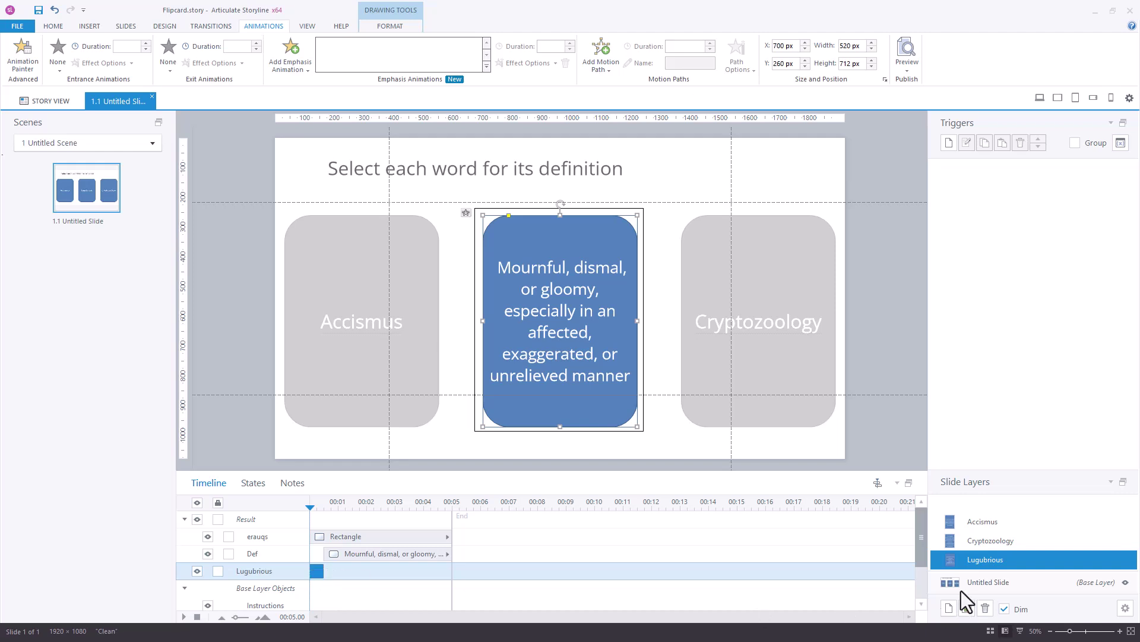
Step: On the Cryptozoology layer, check the parts' visibility and select the erauqs rectangle and Def text together
left_click(996, 540)
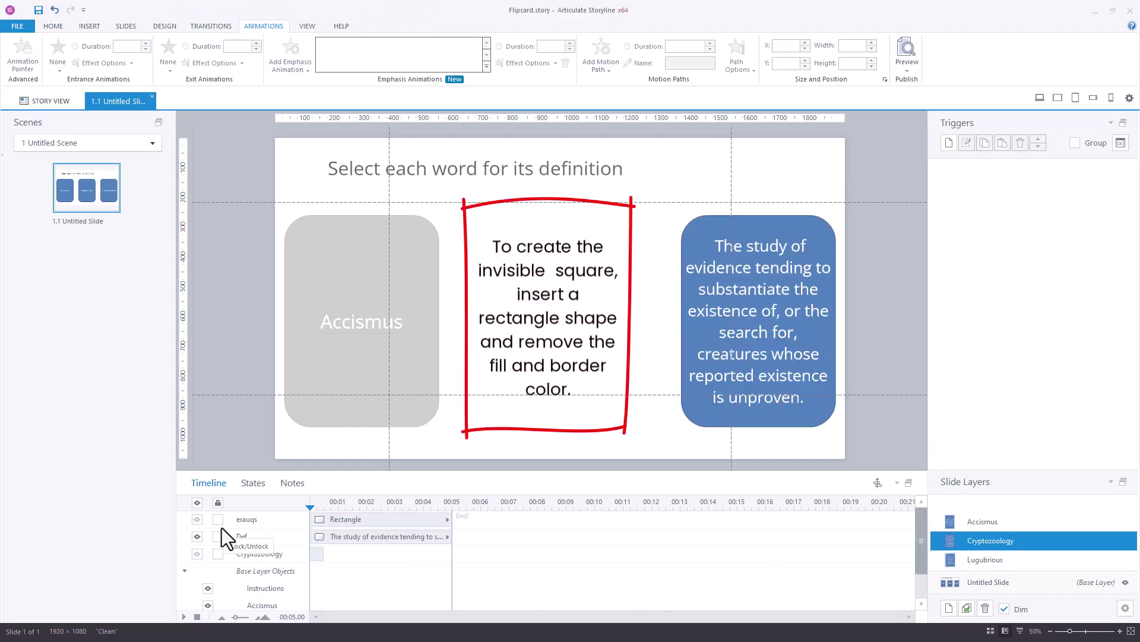
left_click(197, 520)
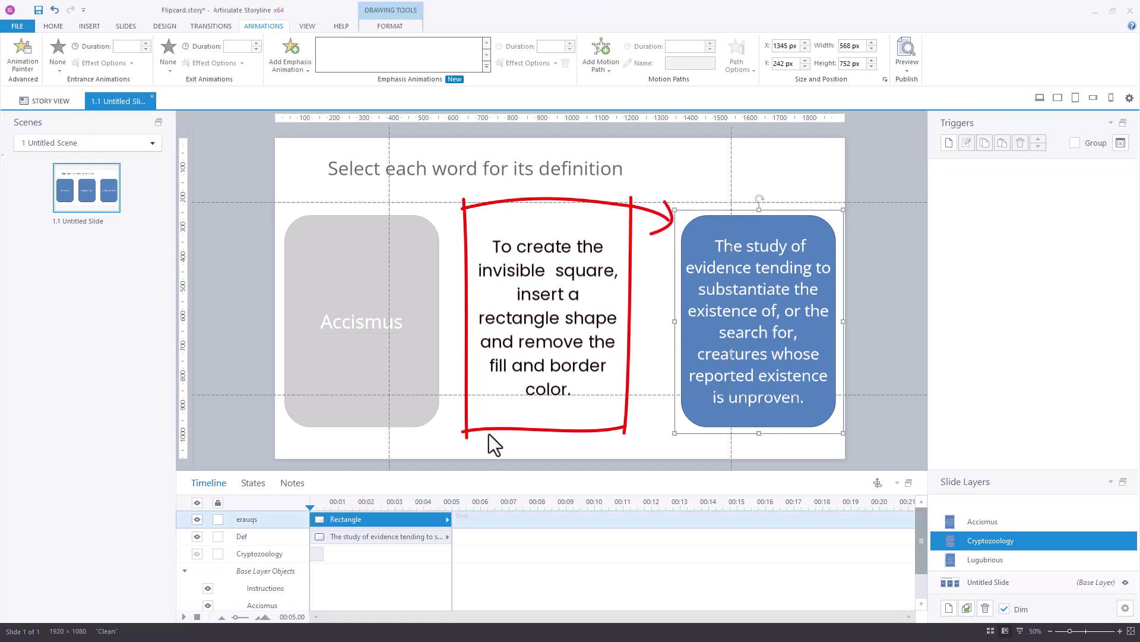
left_click(198, 555)
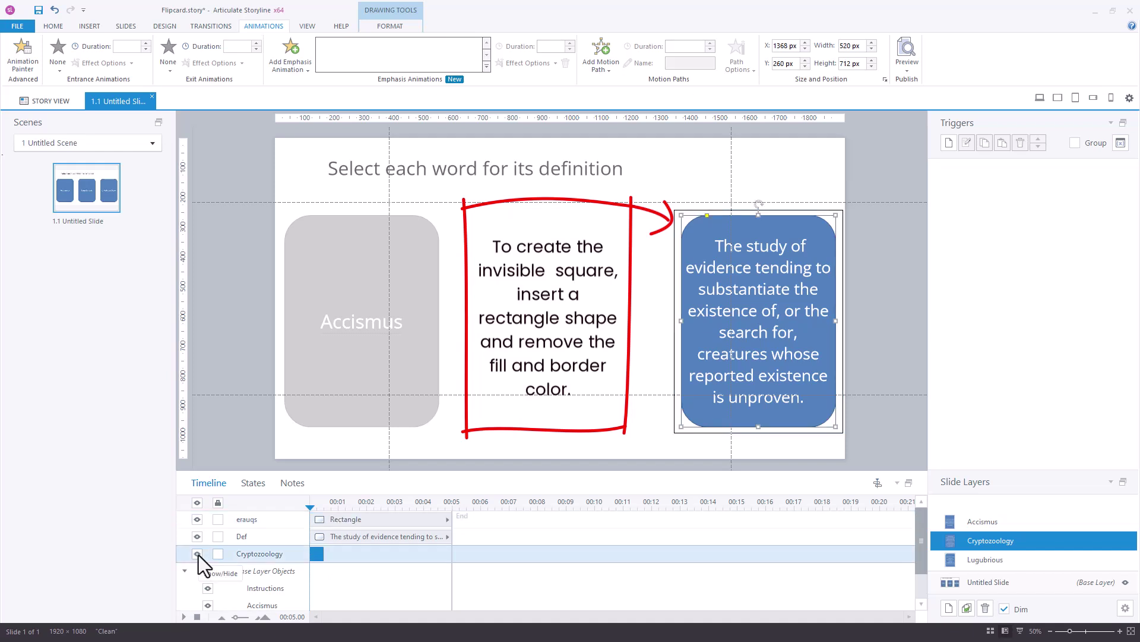
left_click(199, 536)
left_click(197, 520)
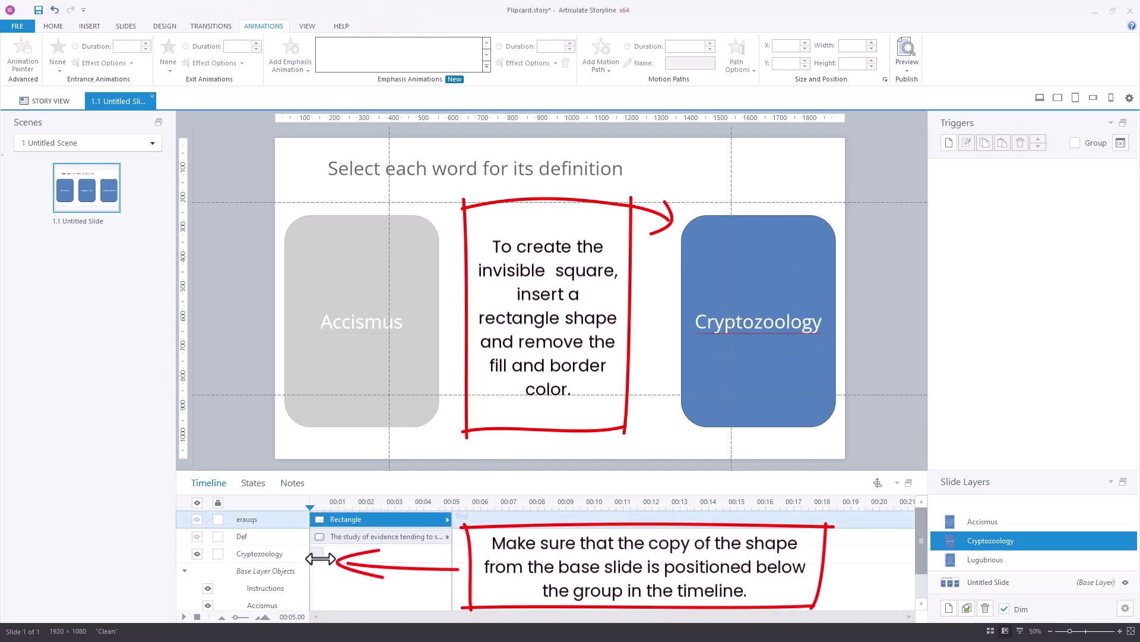
left_click(195, 538)
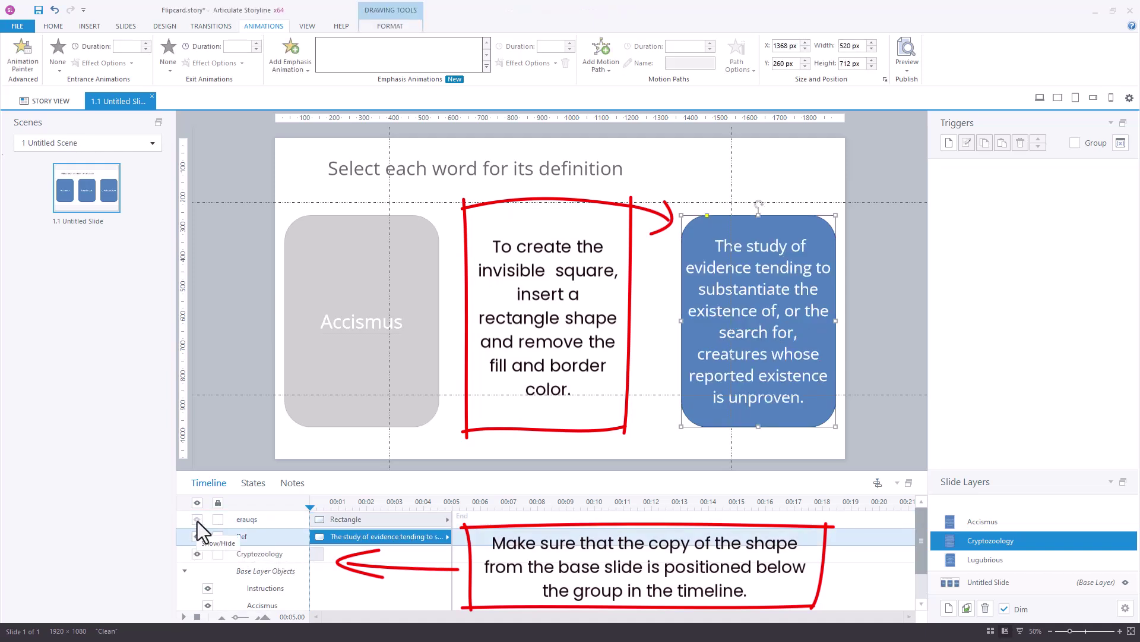
left_click(197, 520)
left_click_drag(358, 518, 364, 536)
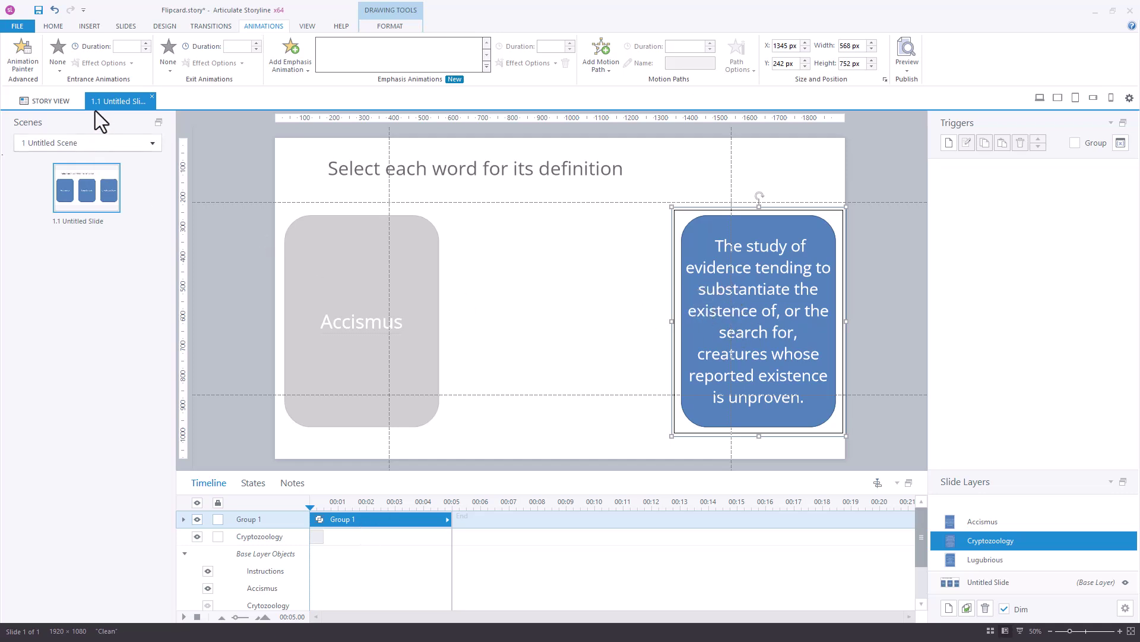
Step: Apply a Swivel entrance to Group 1 and shift its Def text bar to start slightly later
left_click(57, 71)
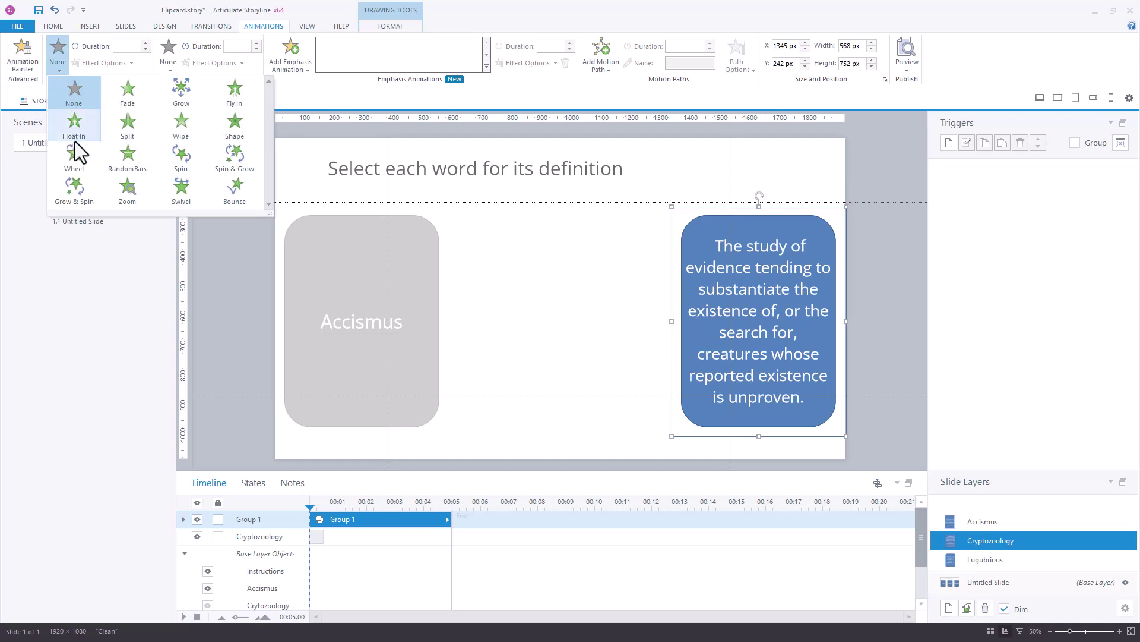
left_click(182, 189)
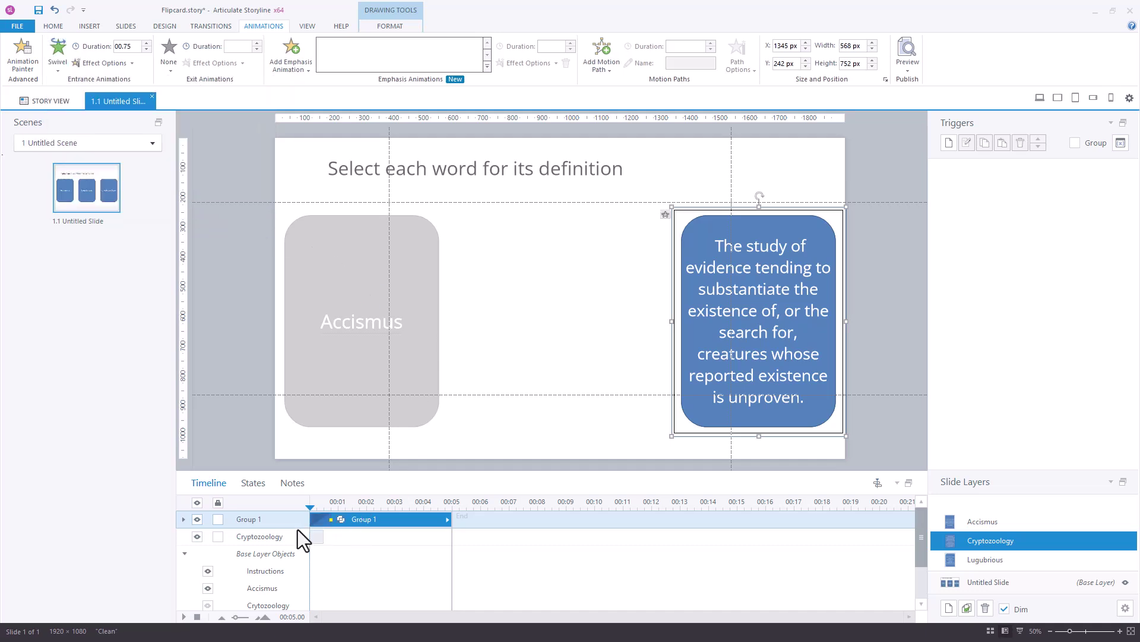
left_click(183, 522)
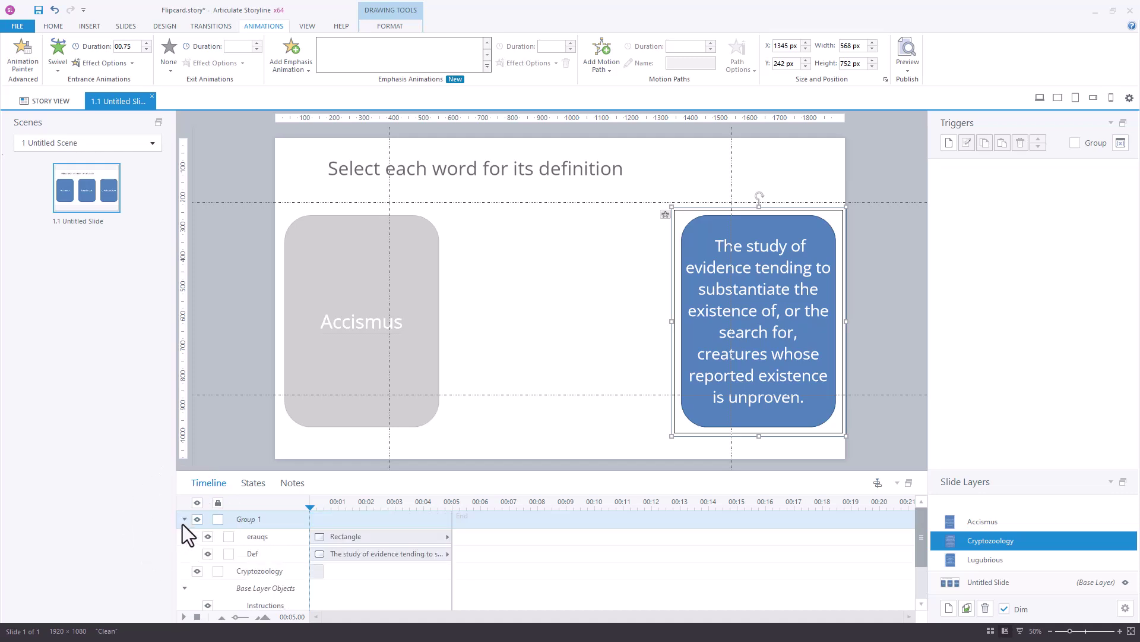
left_click(379, 554)
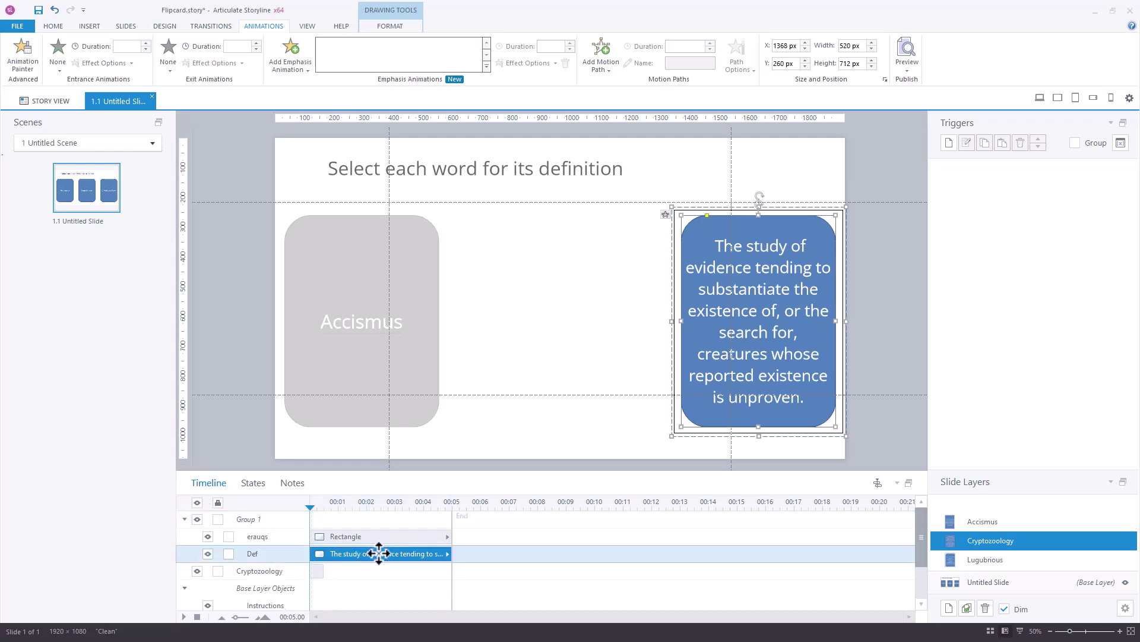
left_click_drag(380, 554, 389, 552)
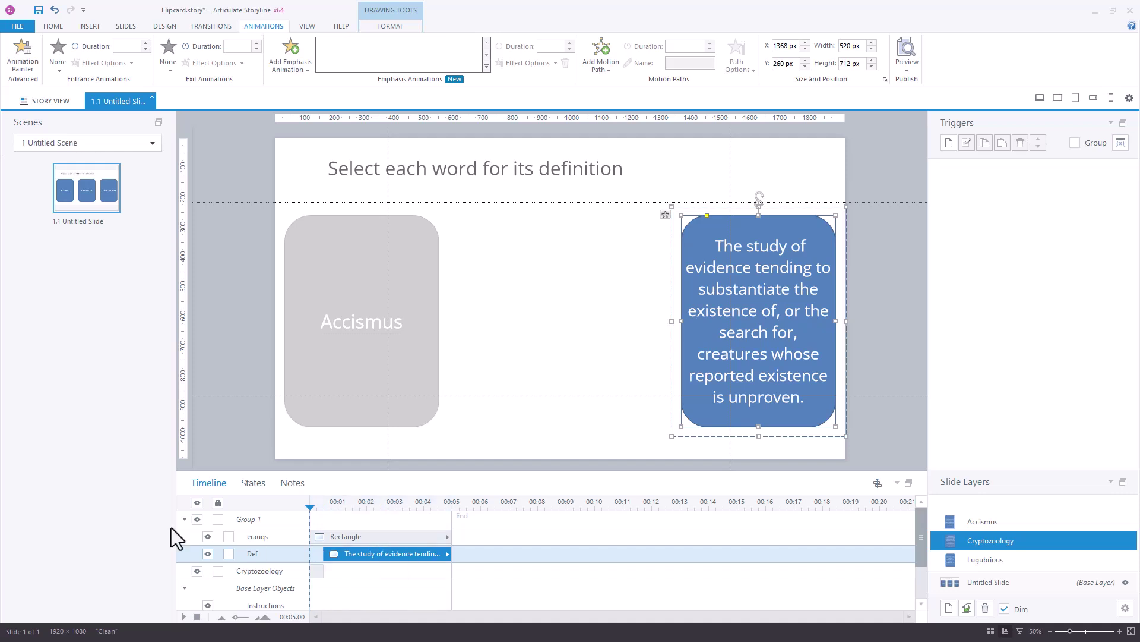
left_click(185, 519)
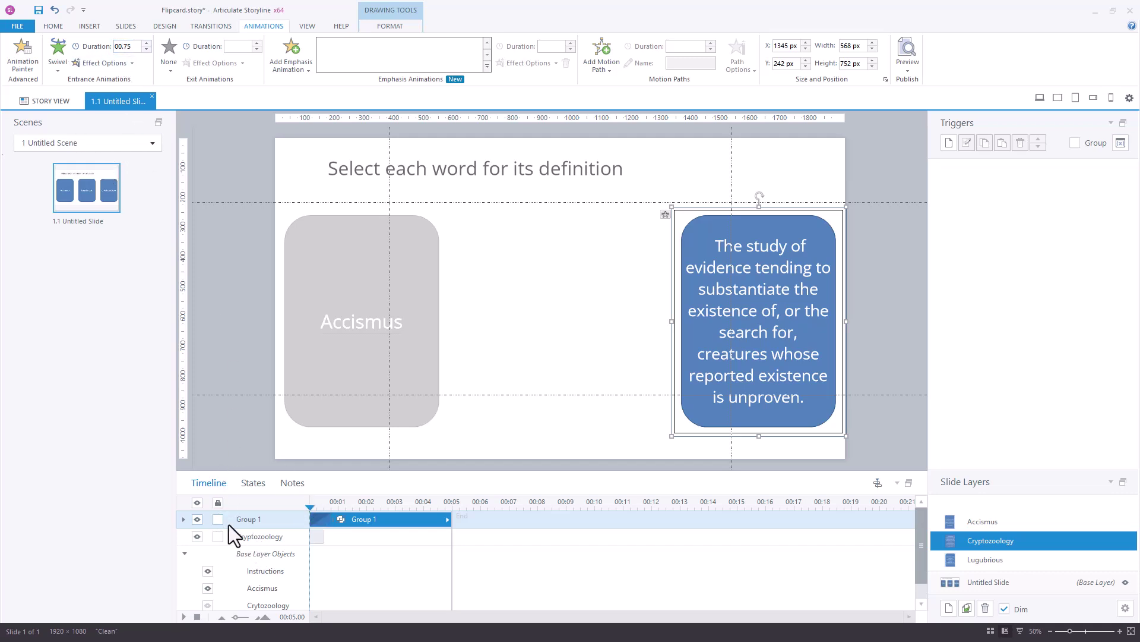
left_click(184, 520)
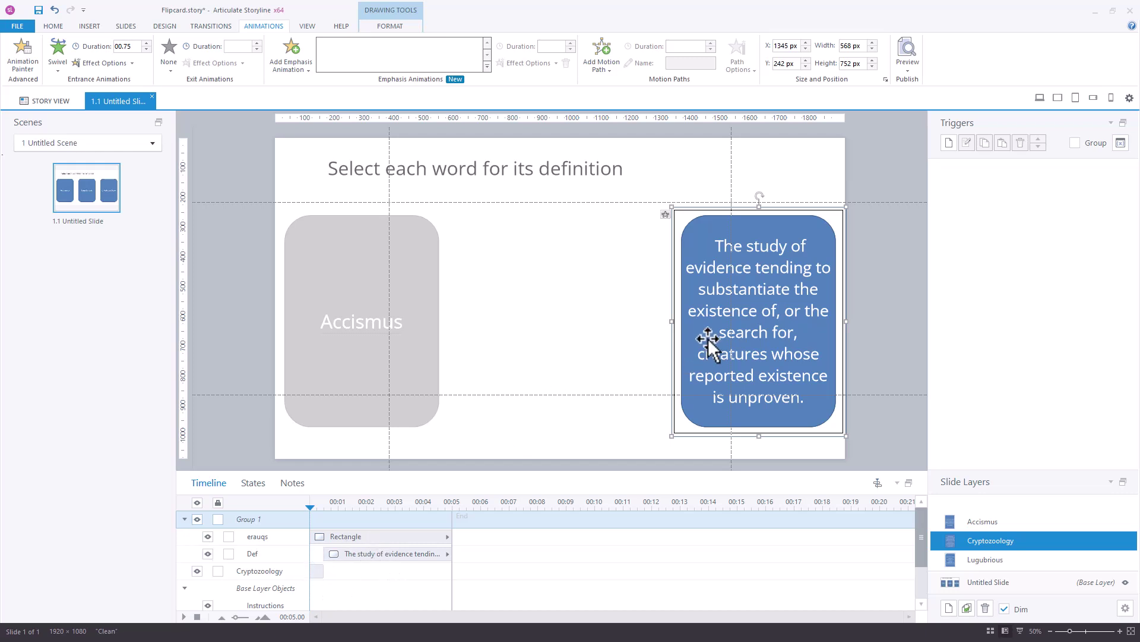
Step: Run the desktop preview and flip the Cryptozoology and Lugubrious cards to show their definitions
left_click(1040, 98)
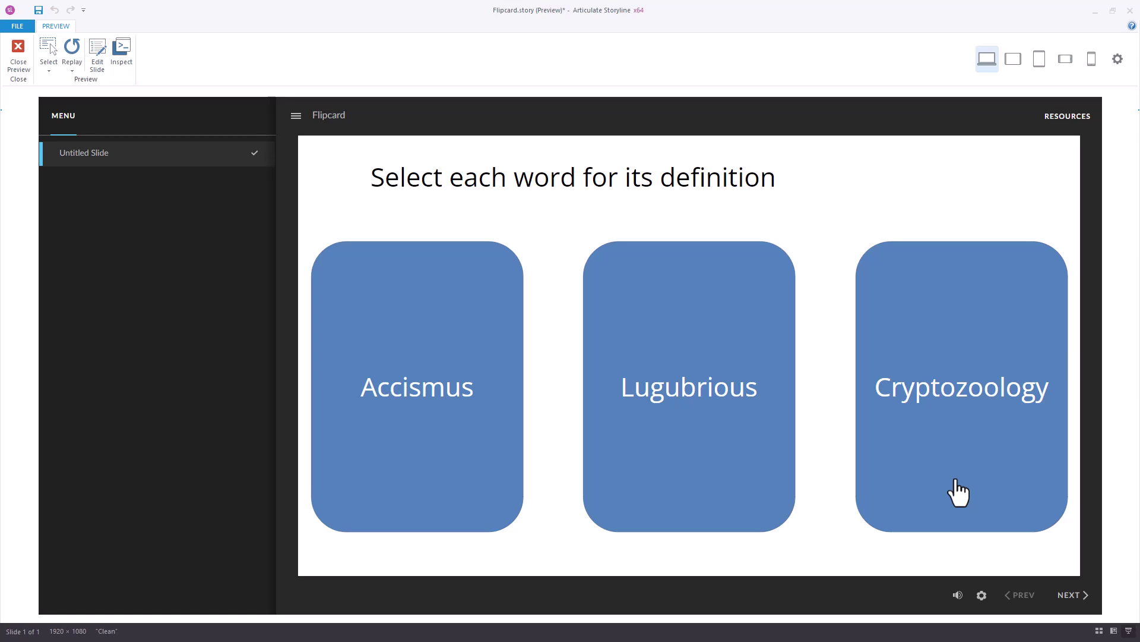
left_click(959, 492)
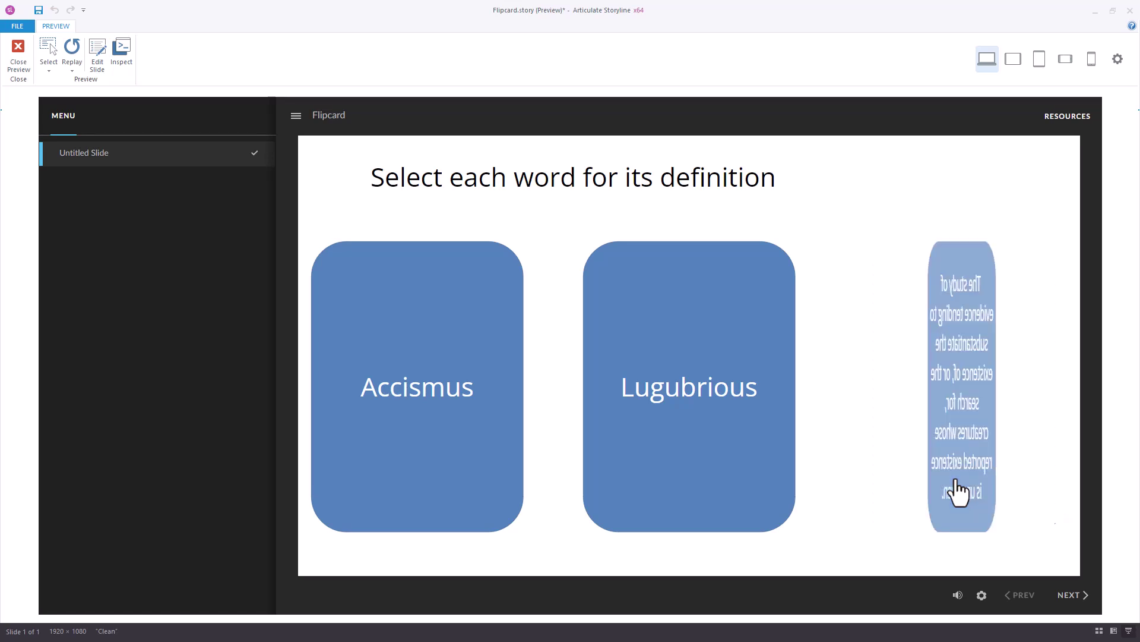
left_click(702, 491)
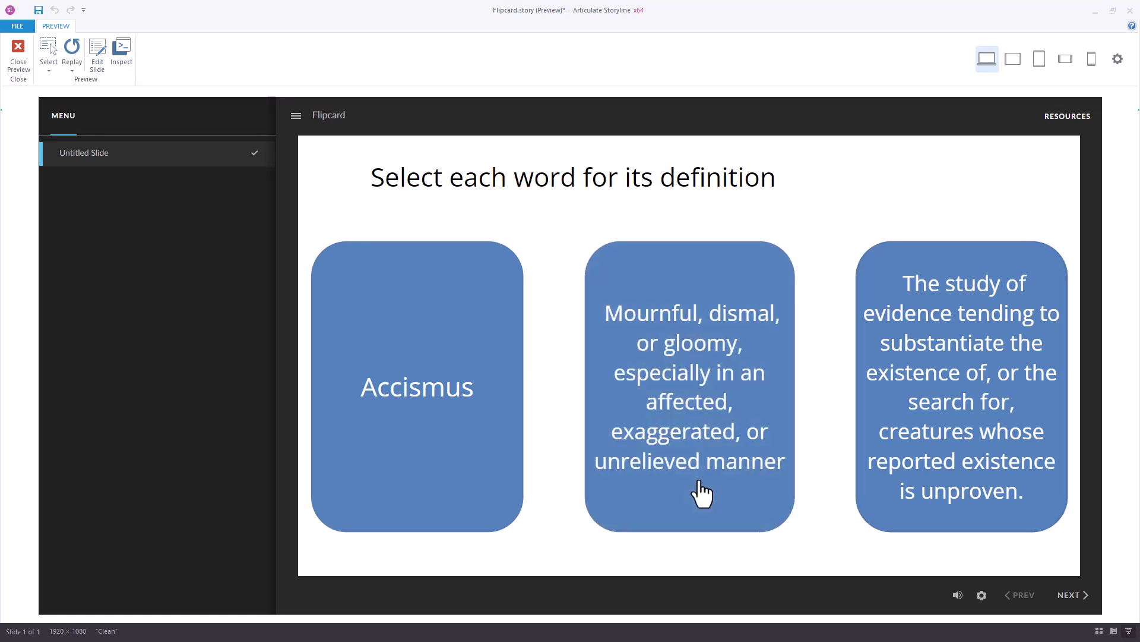